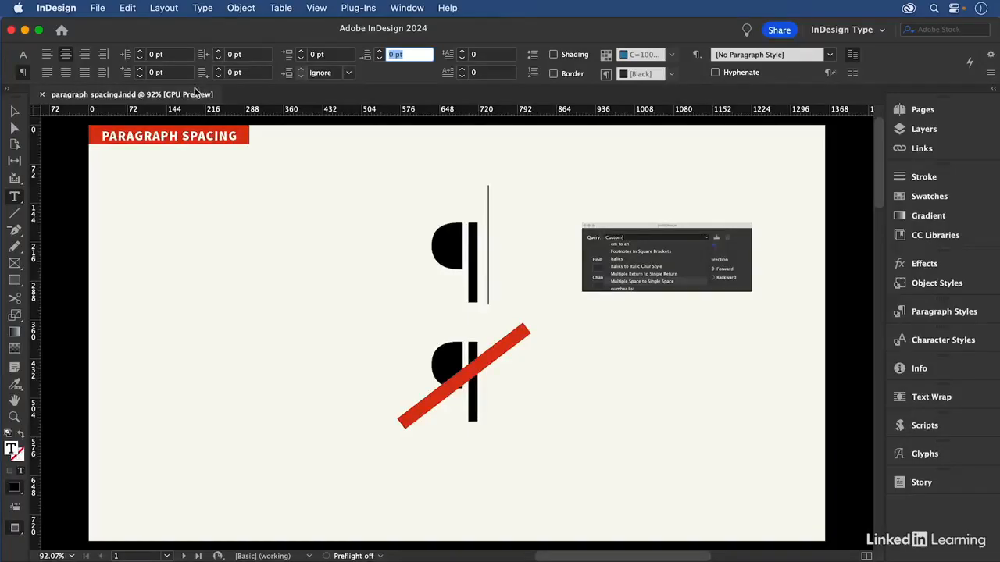
# Leave the title page and Edit menu unchanged, then go to page 2's two-column examples
pyautogui.click(14, 112)
pyautogui.click(502, 187)
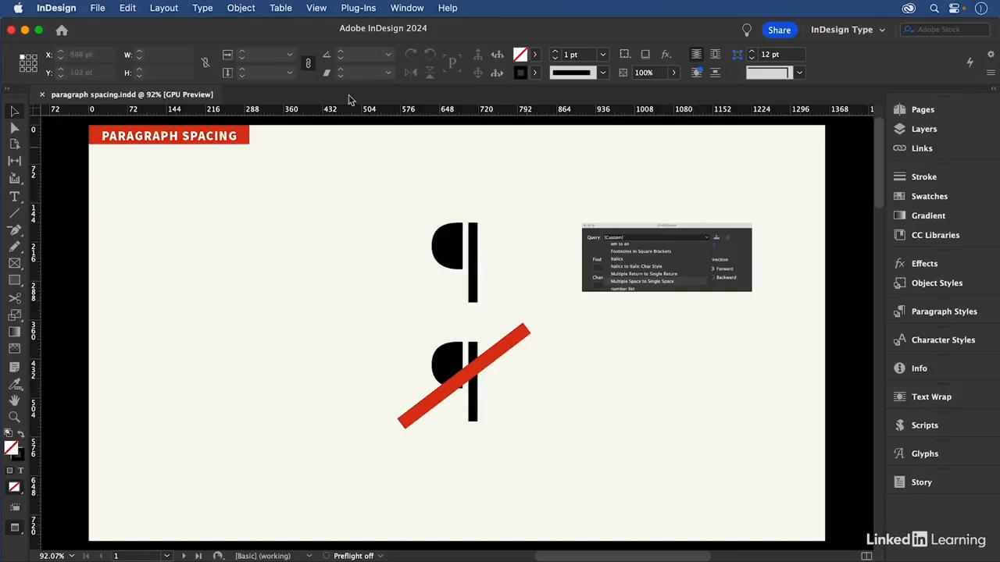
pyautogui.click(126, 8)
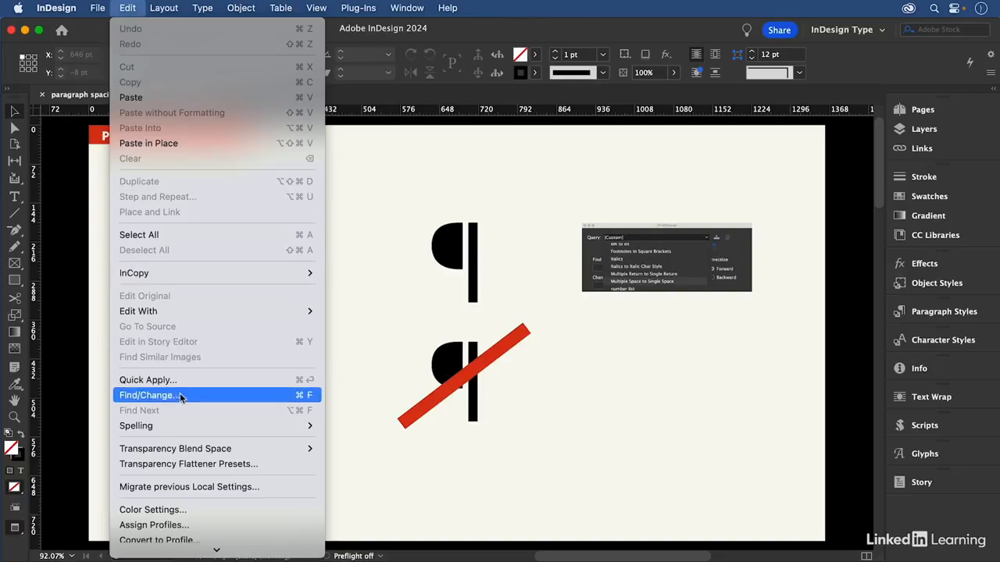
pyautogui.click(572, 205)
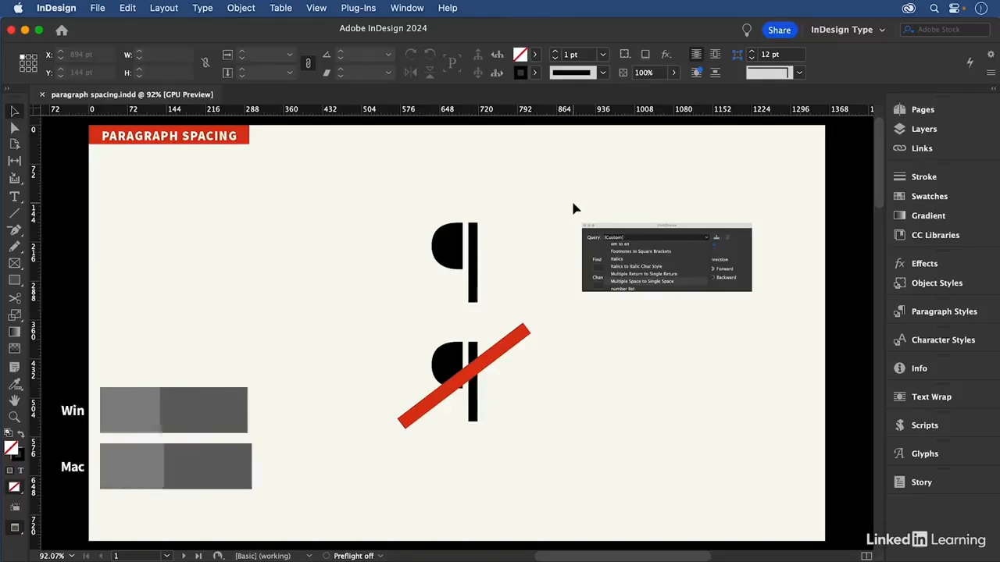
pyautogui.press('super+Page_Down')
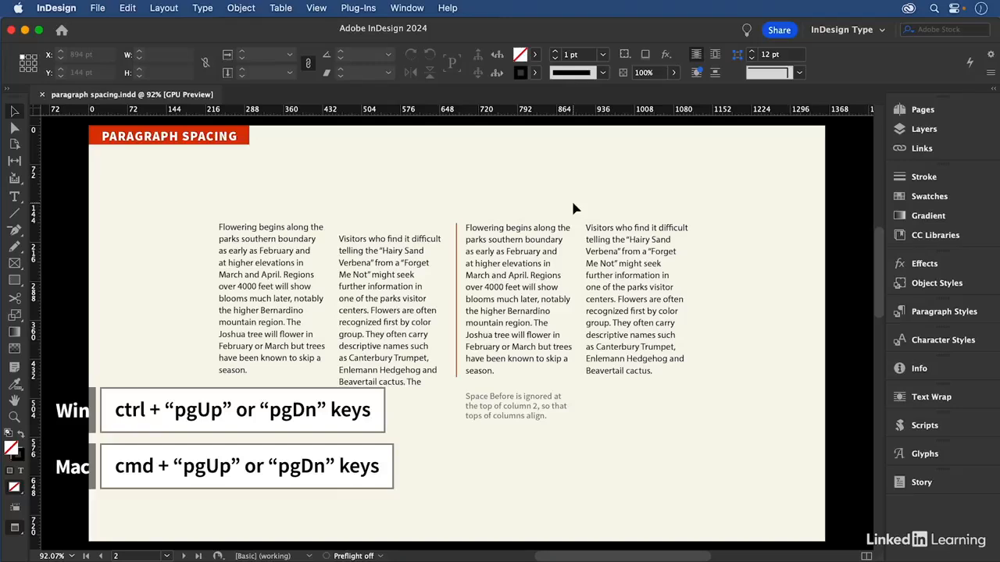
# Show frame edges and paragraph marks and inspect the empty paragraph atop column 2
pyautogui.press('w')
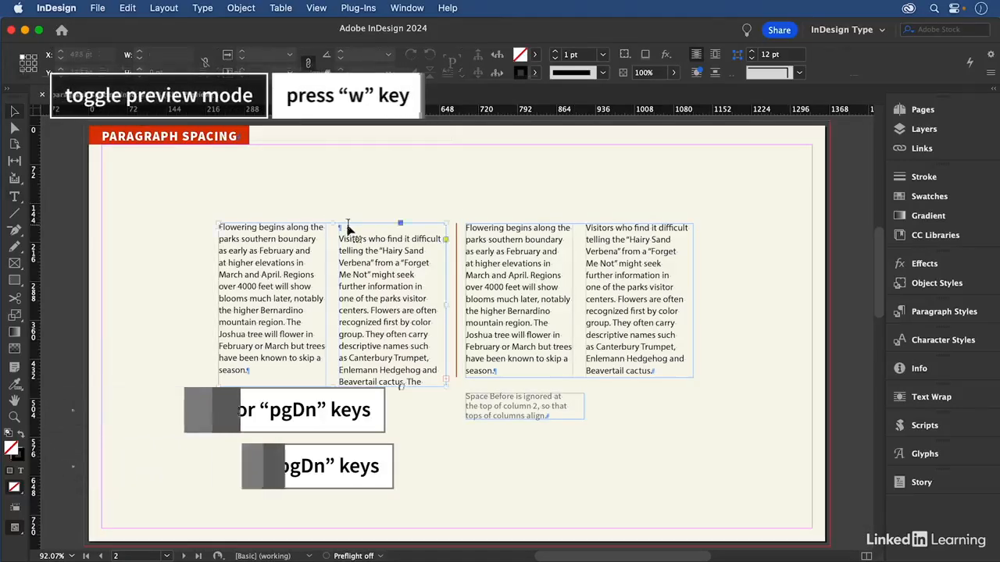
pyautogui.doubleClick(348, 227)
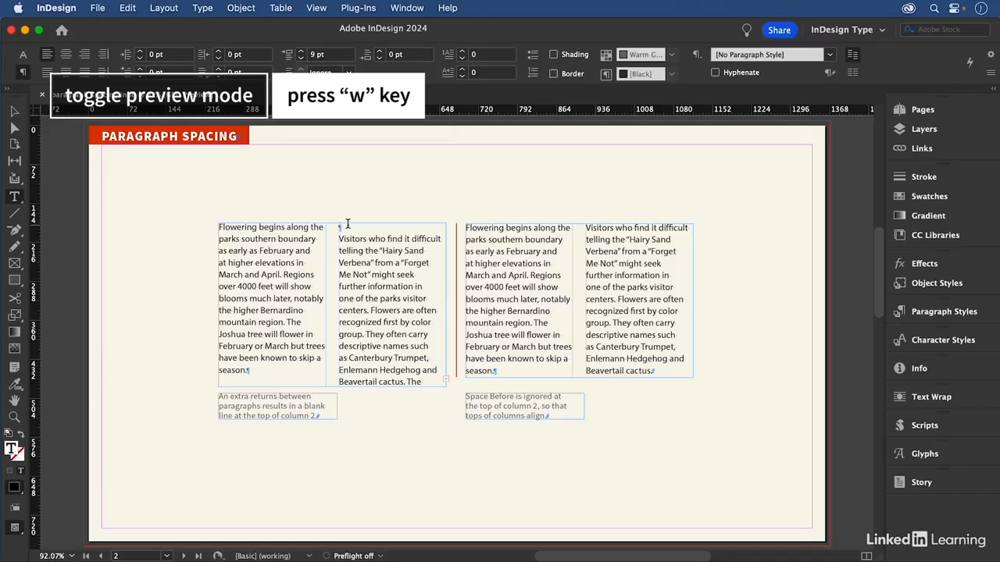
pyautogui.press('Escape')
pyautogui.click(333, 165)
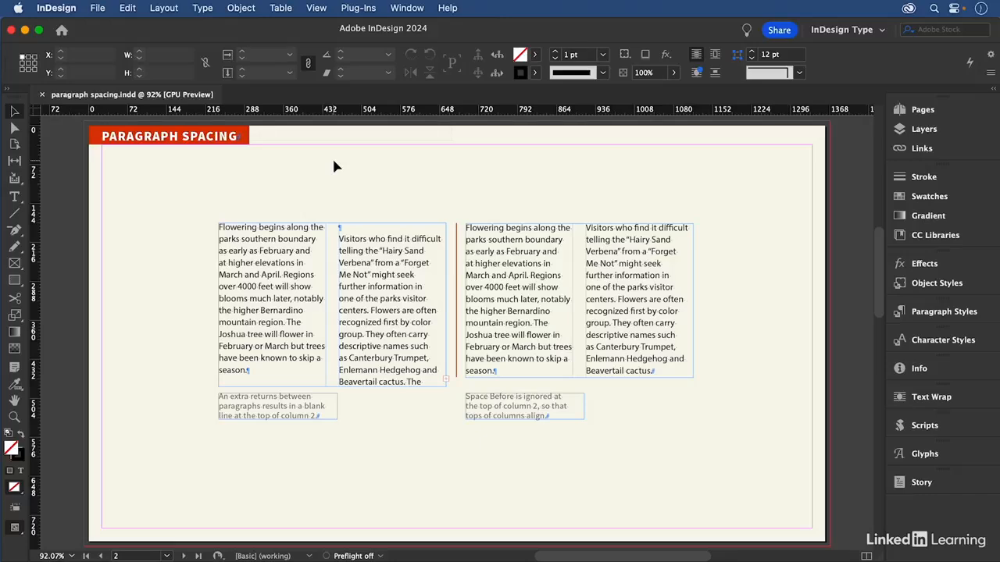
pyautogui.doubleClick(340, 227)
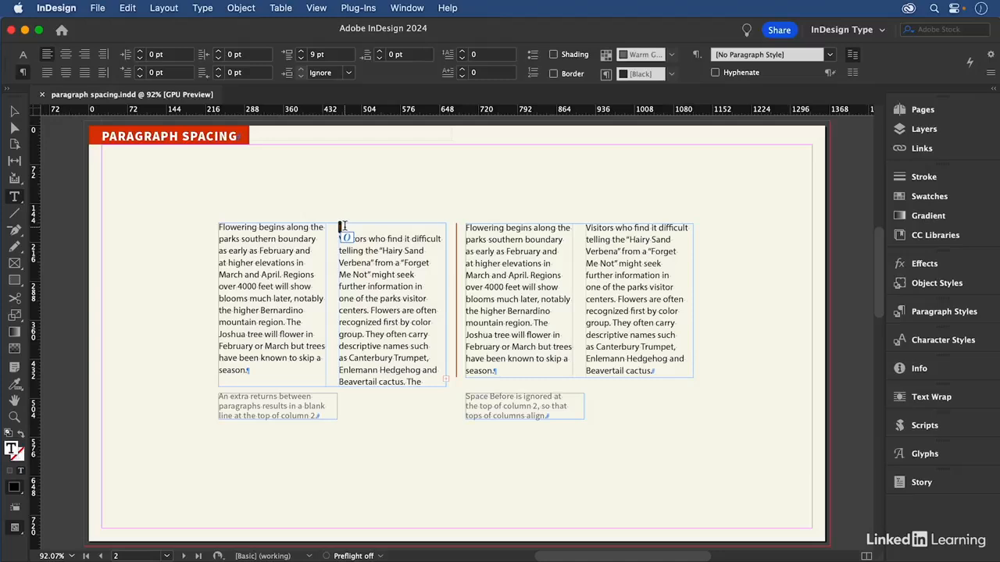
pyautogui.hotkey('shift', 'pagedown')
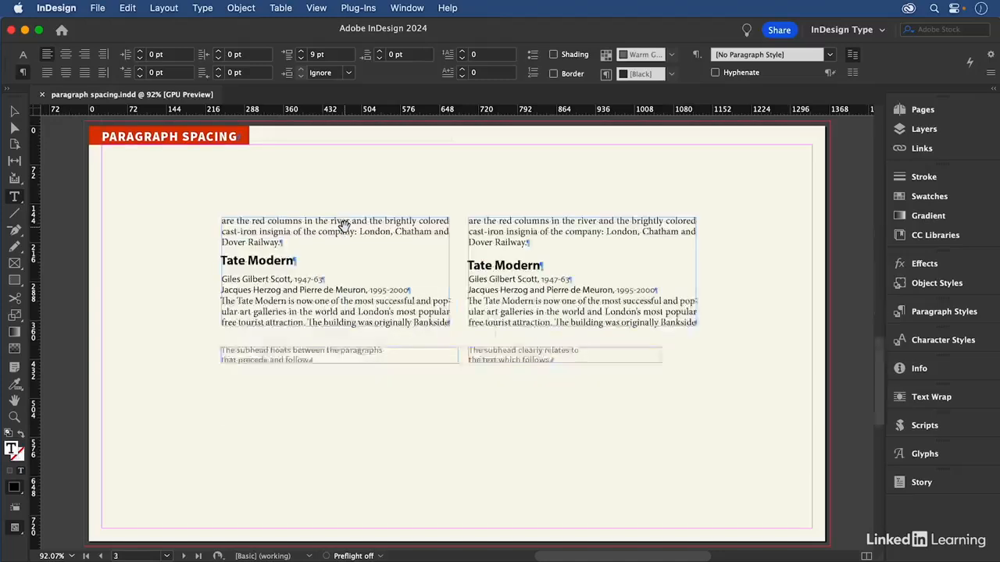
pyautogui.click(364, 232)
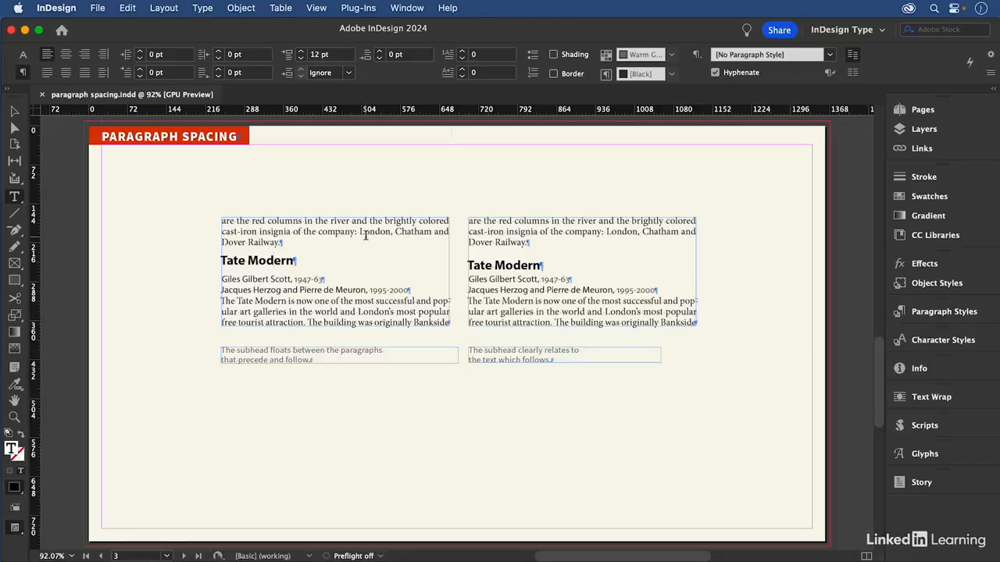
pyautogui.press('super+space')
pyautogui.moveTo(198, 195); pyautogui.dragTo(718, 381)
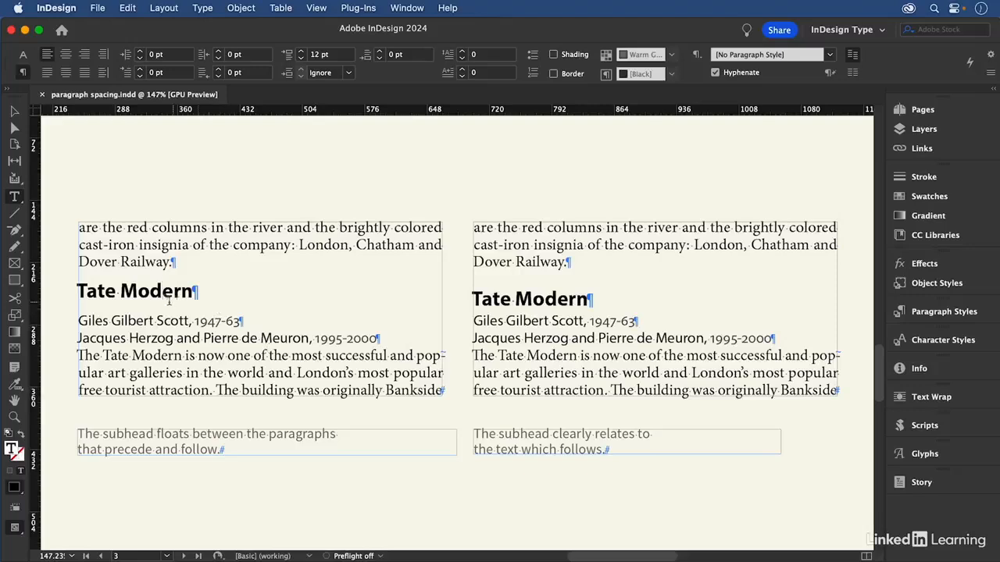
pyautogui.tripleClick(150, 286)
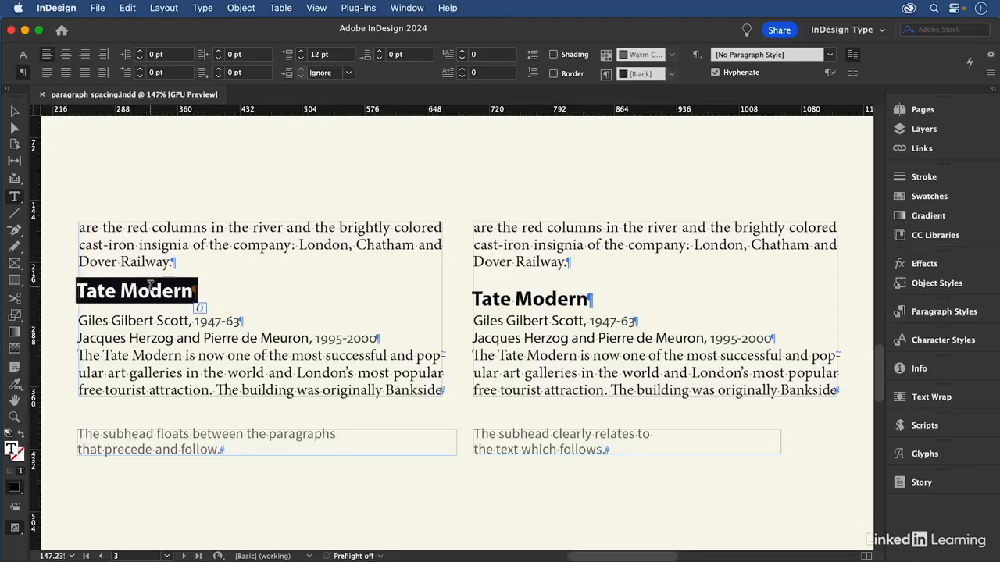
pyautogui.click(150, 290)
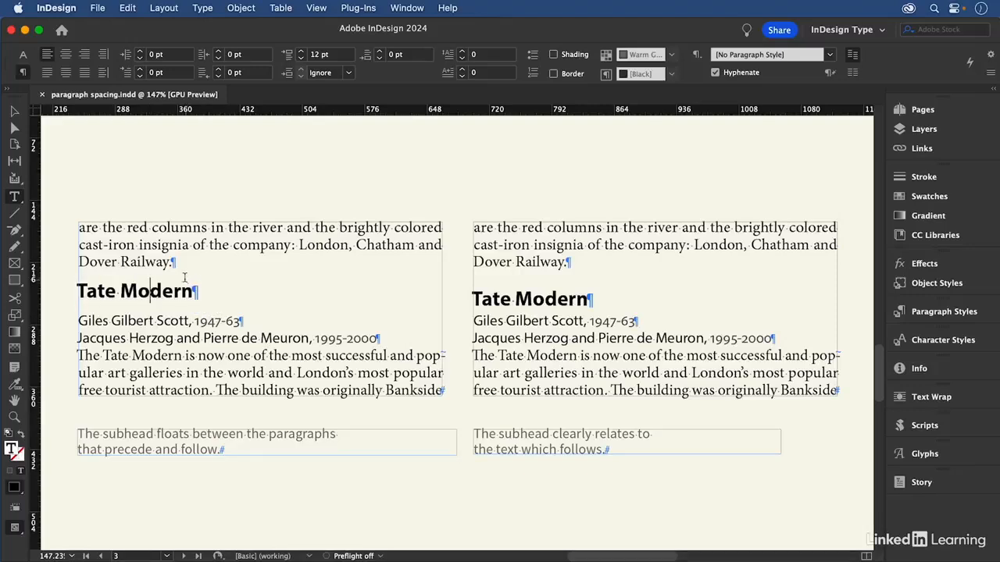
pyautogui.click(15, 111)
pyautogui.click(77, 139)
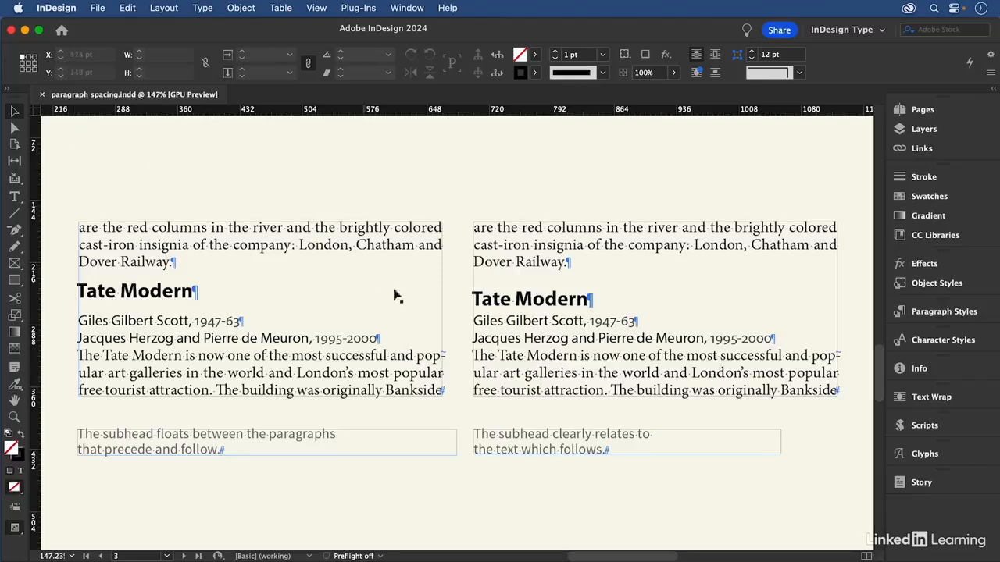
pyautogui.doubleClick(515, 302)
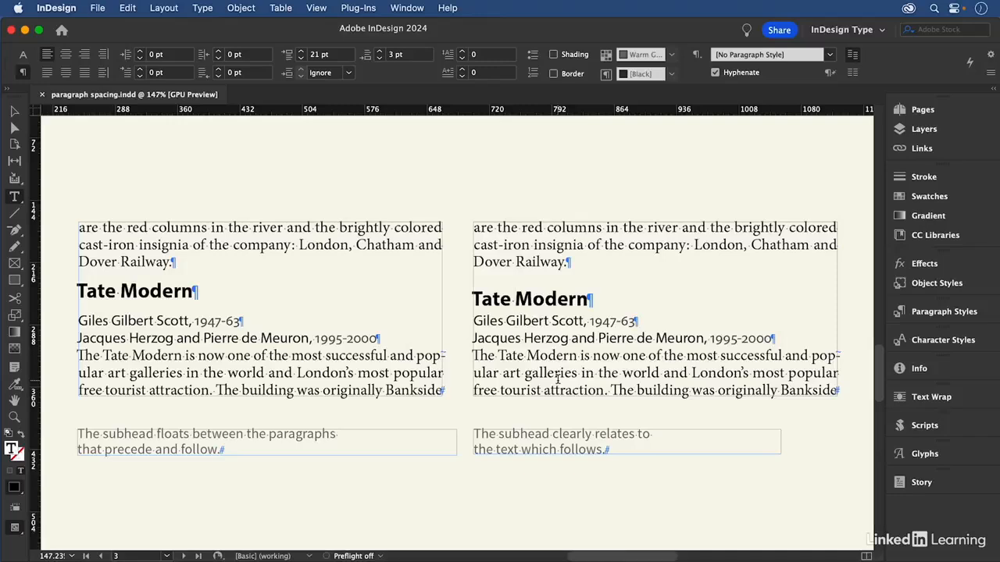
pyautogui.press('super+0')
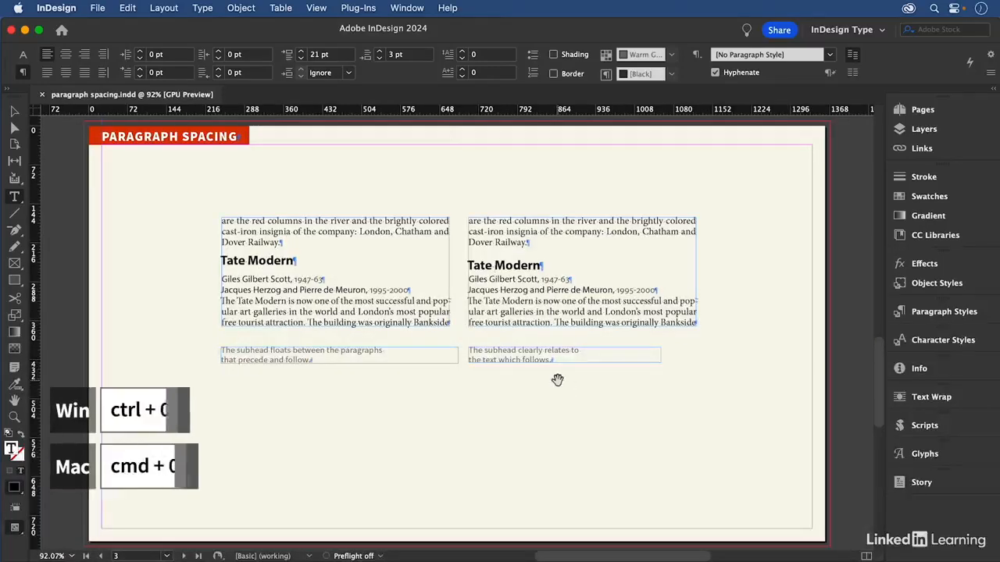
# On page 4, Option-drag a duplicate of the two-column Tomato frame to the right
pyautogui.hotkey('alt', 'pagedown')
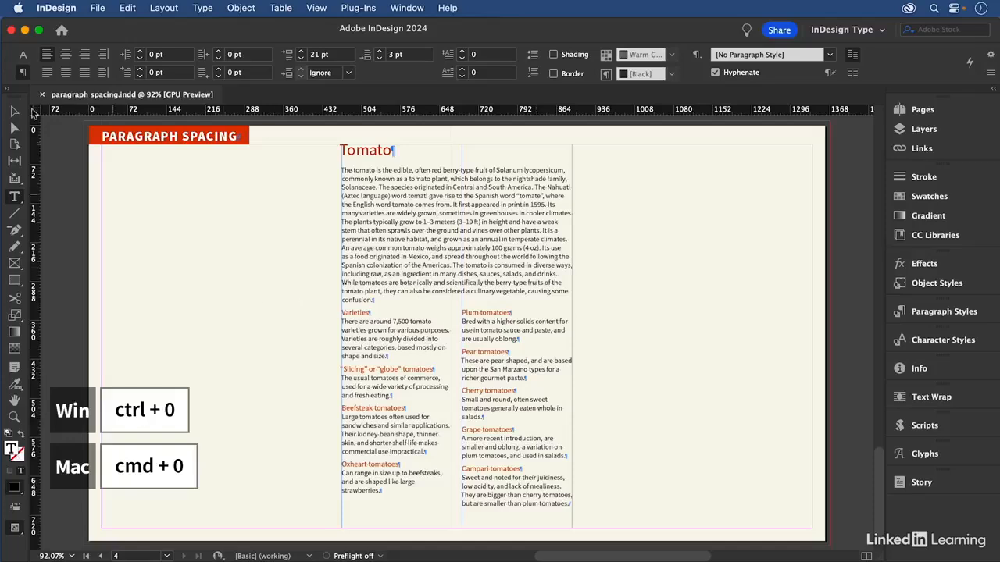
pyautogui.click(14, 111)
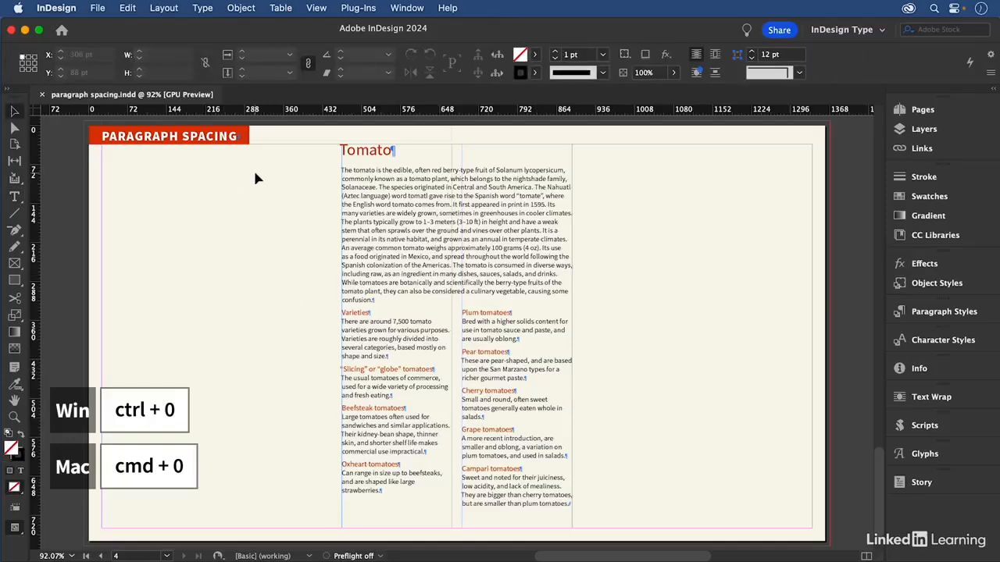
pyautogui.click(401, 175)
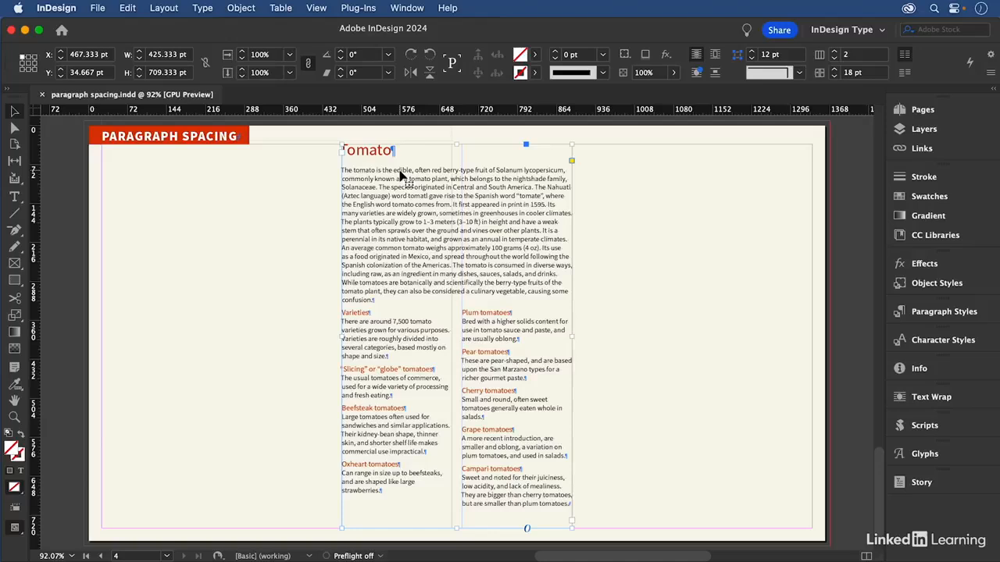
pyautogui.moveTo(392, 178); pyautogui.dragTo(633, 182)
# Reset the copy to [Basic Paragraph], zoom in on it, and give the Tomato title the head style
pyautogui.click(941, 313)
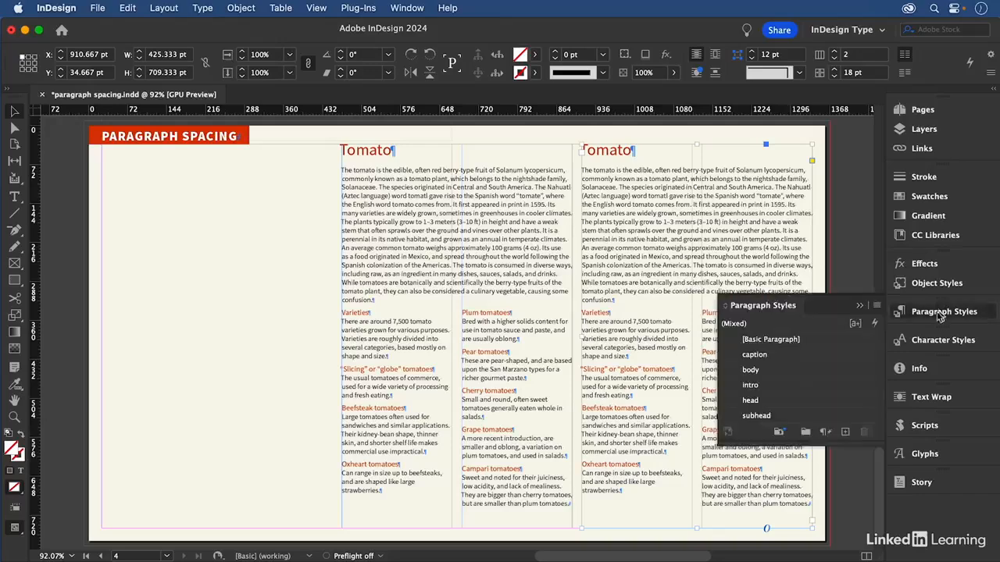
pyautogui.click(817, 339)
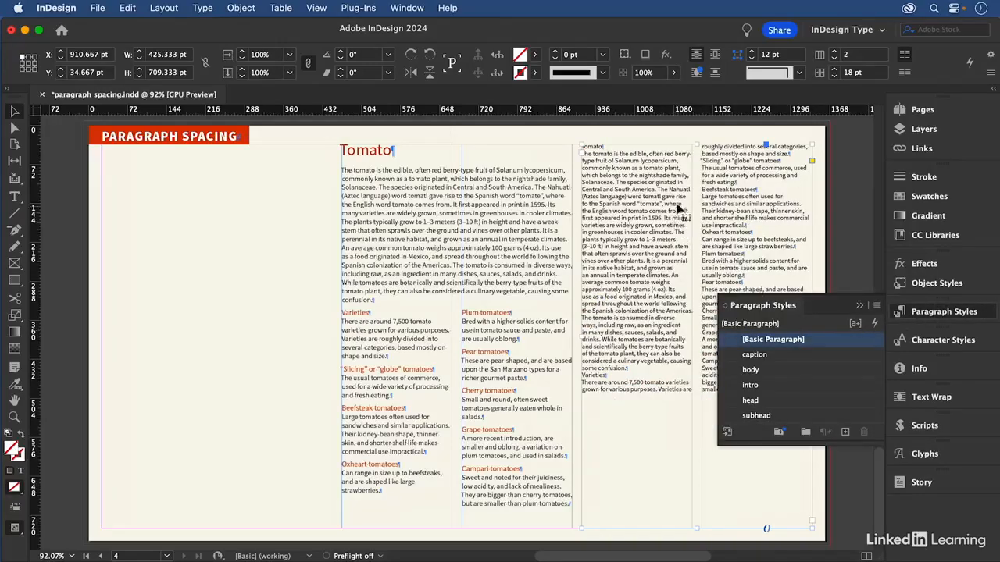
pyautogui.press('space')
pyautogui.moveTo(678, 208); pyautogui.dragTo(516, 200)
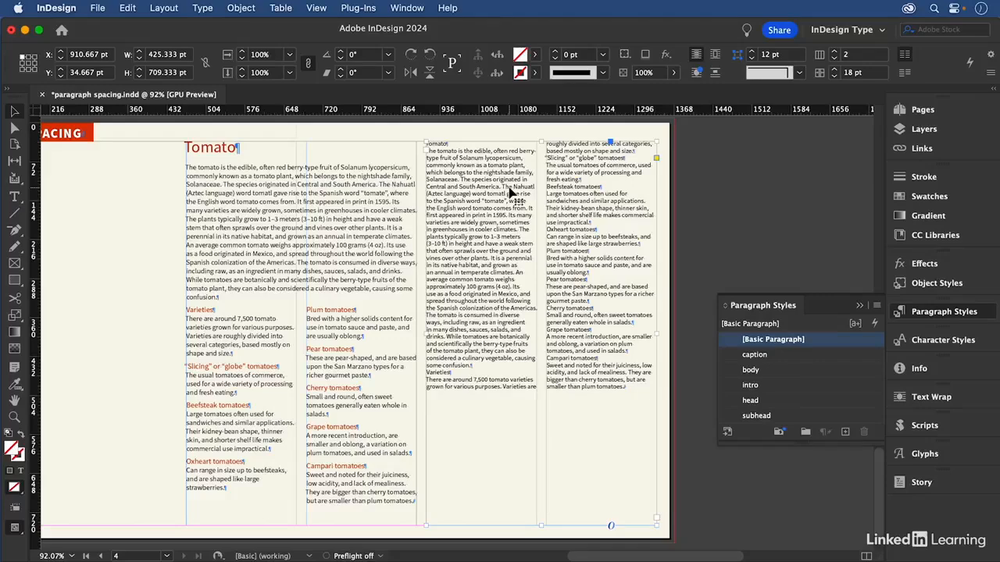
pyautogui.moveTo(407, 129); pyautogui.dragTo(710, 536)
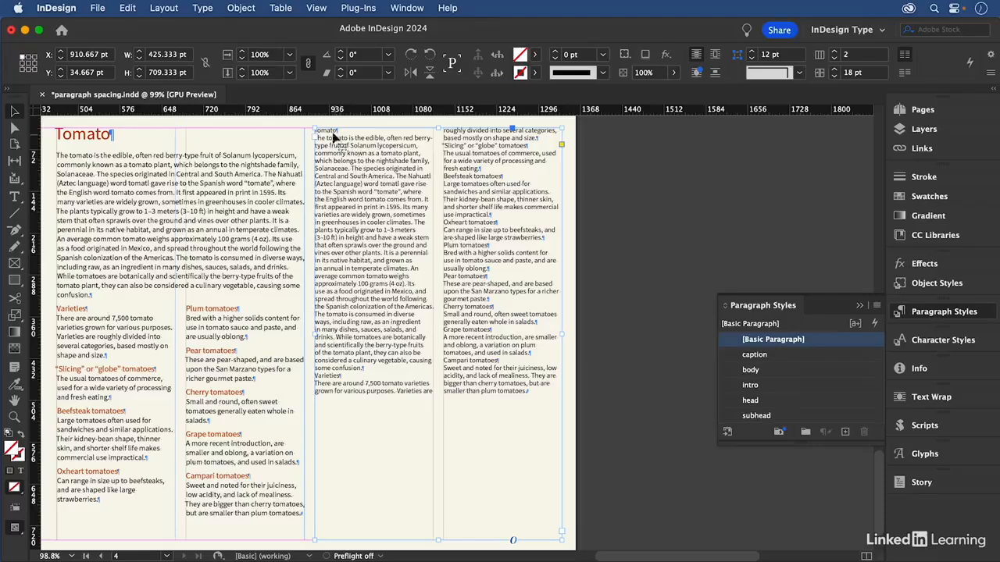
pyautogui.click(329, 130)
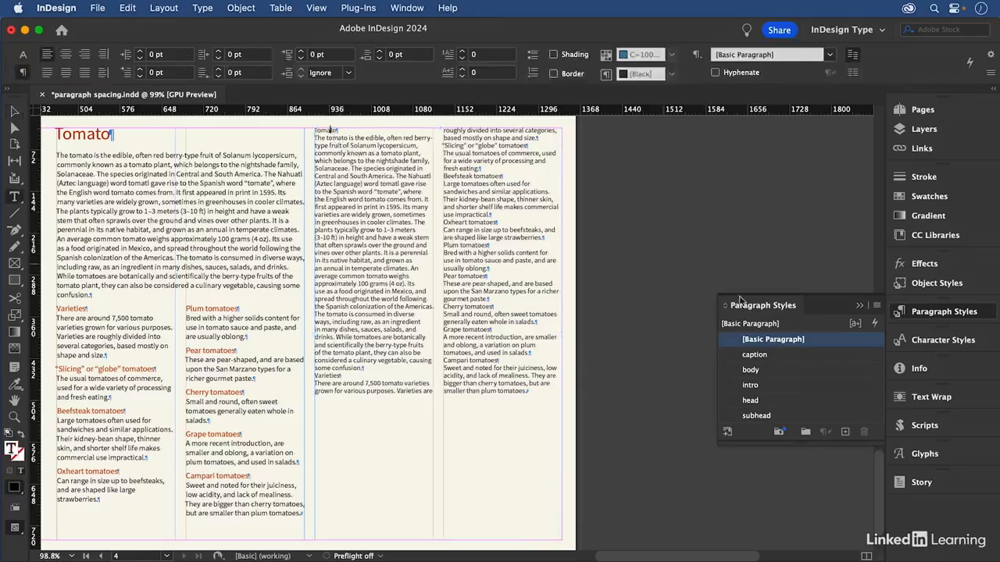
pyautogui.click(770, 401)
# Apply intro to the first paragraph, body to the rest, and subhead to Varieties
pyautogui.click(351, 153)
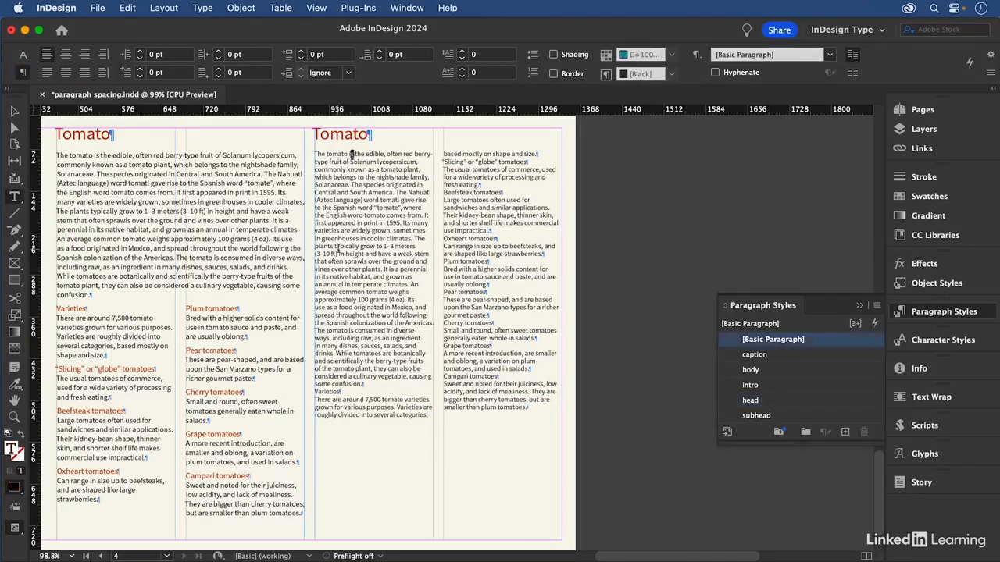
pyautogui.click(779, 387)
pyautogui.click(778, 388)
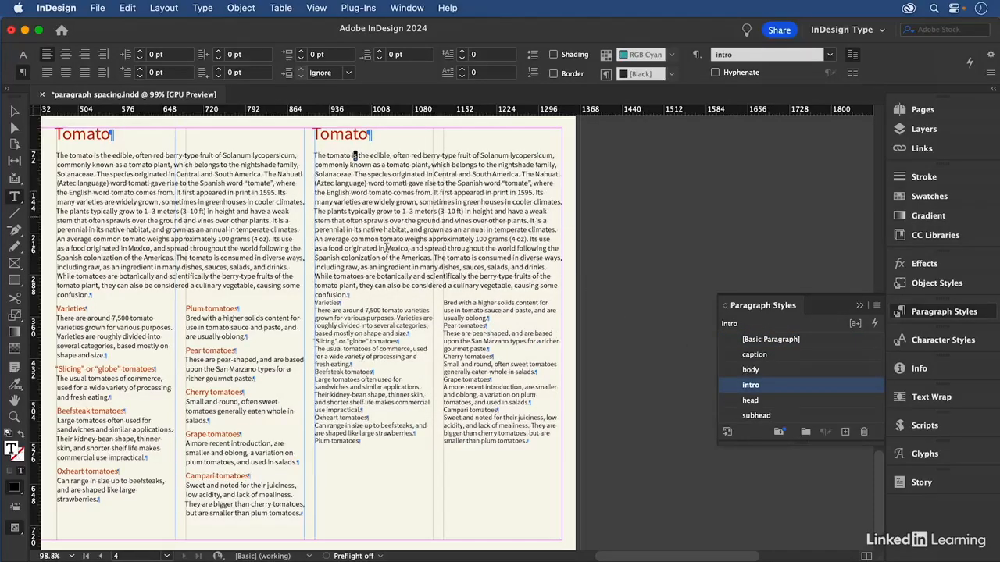
pyautogui.moveTo(314, 303); pyautogui.dragTo(550, 449)
pyautogui.click(764, 376)
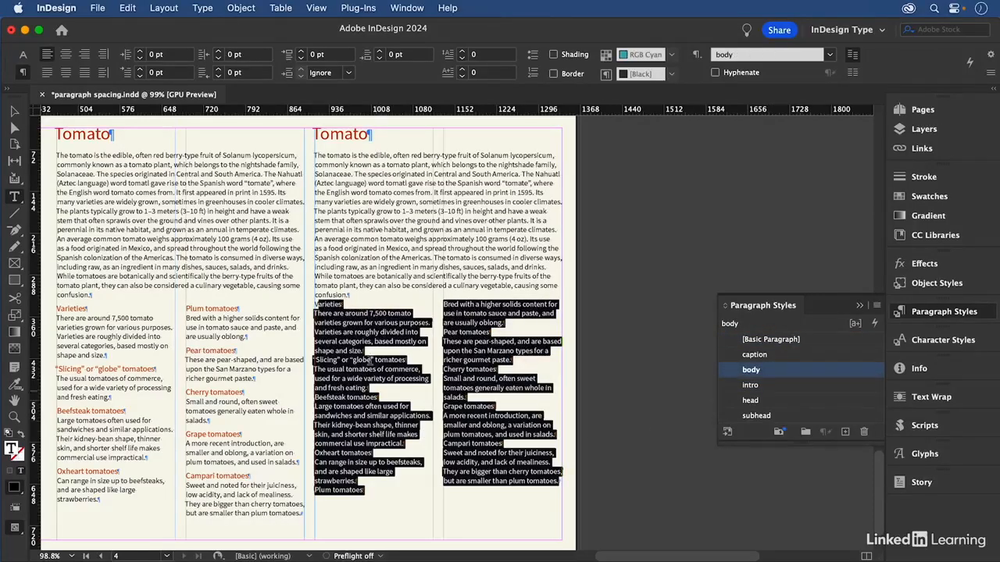
pyautogui.click(332, 303)
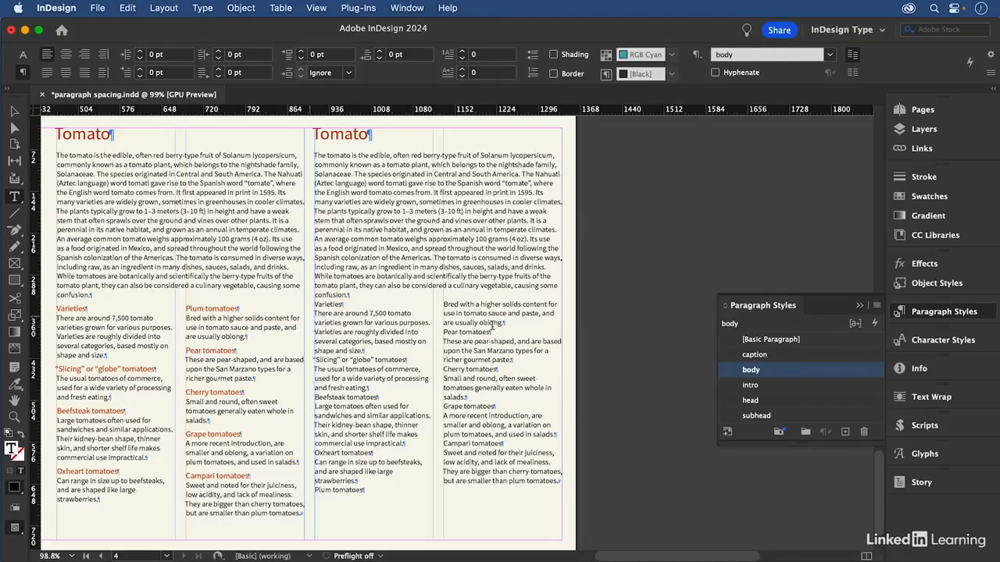
pyautogui.click(777, 417)
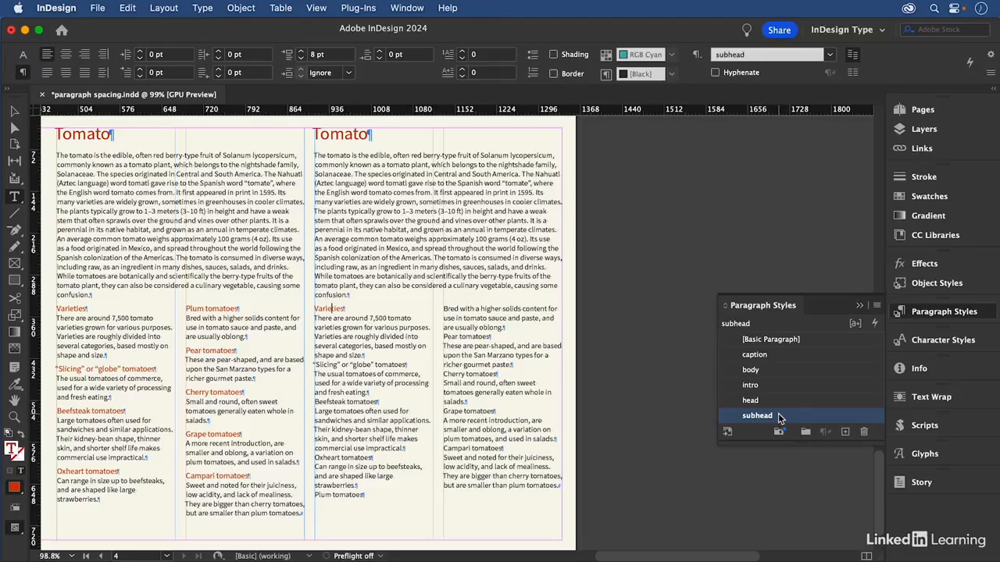
pyautogui.rightClick(779, 419)
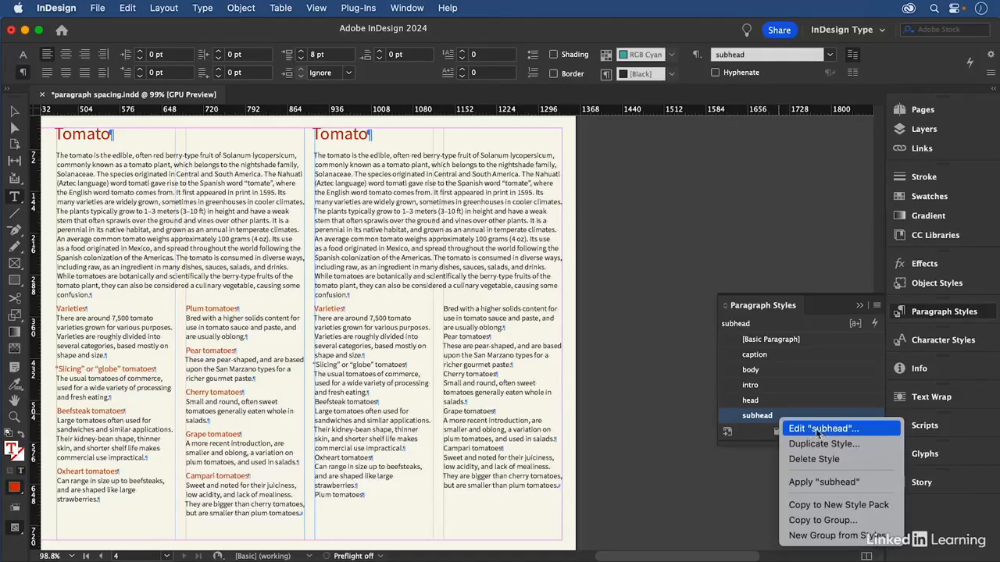
pyautogui.click(820, 431)
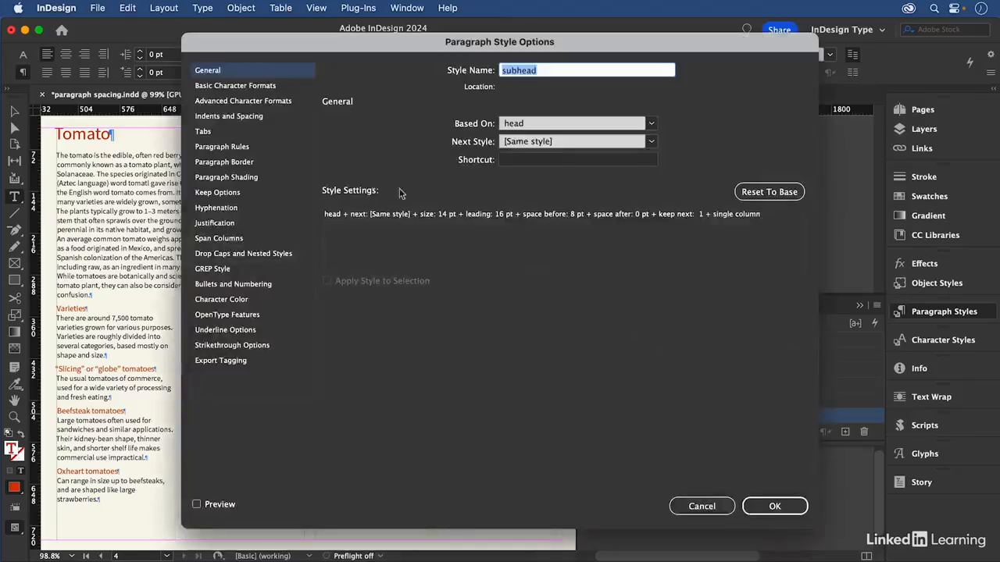
pyautogui.click(249, 117)
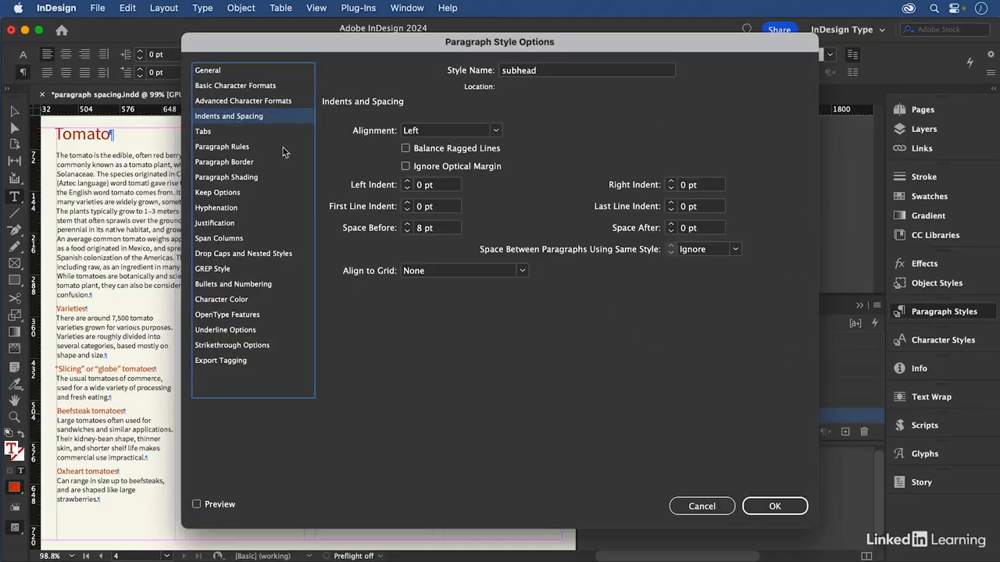
pyautogui.moveTo(439, 228); pyautogui.dragTo(408, 228)
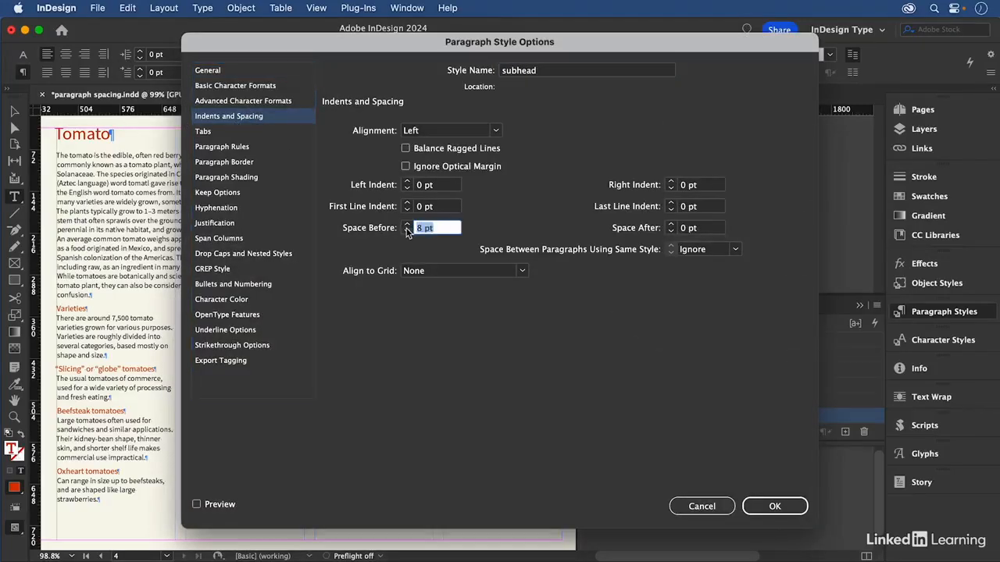
pyautogui.click(773, 507)
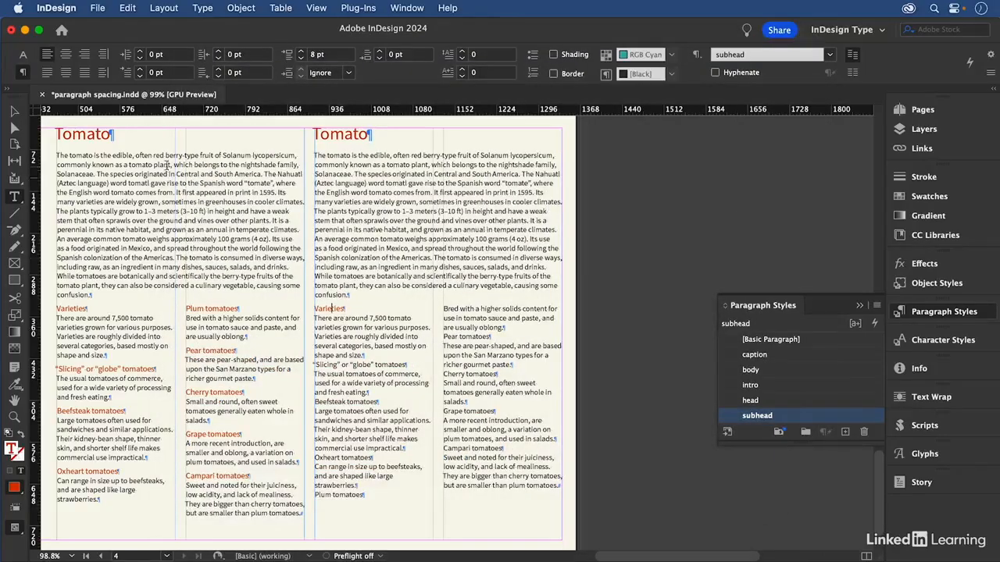
# Apply subhead to the Slicing or globe, Beefsteak, Oxheart, Plum and Pear tomatoes headings
pyautogui.click(23, 55)
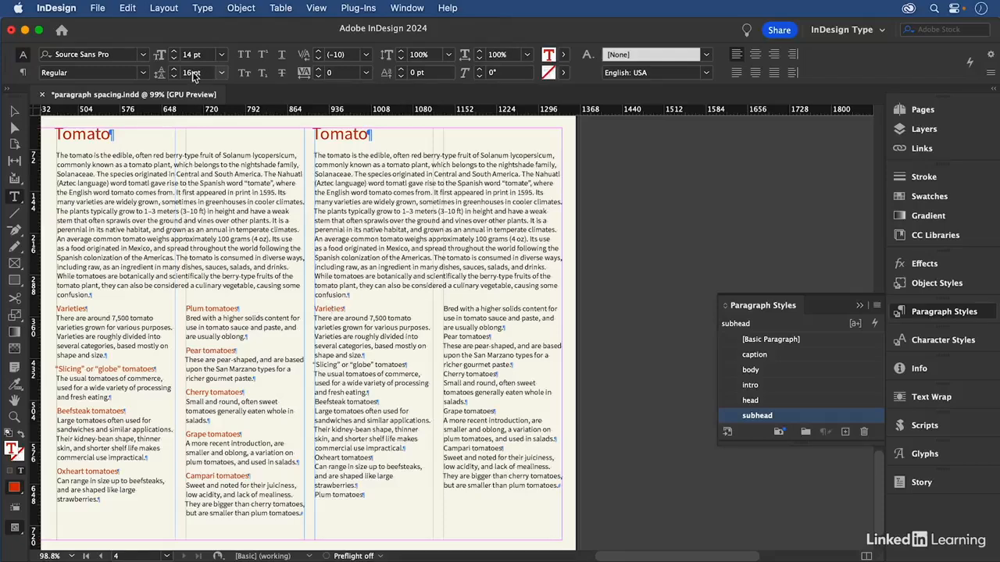
pyautogui.press('alt+shift+super+a')
pyautogui.click(380, 358)
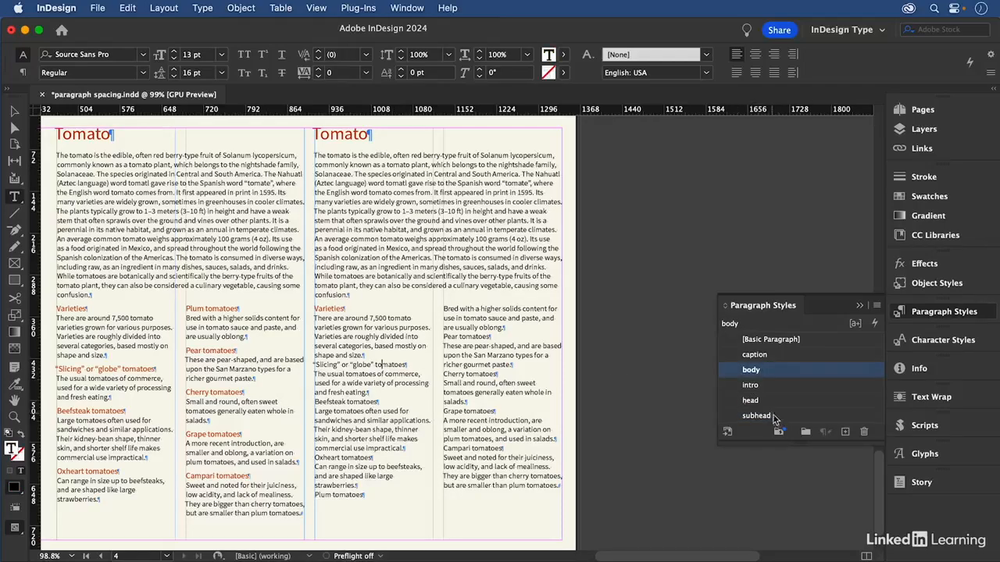
pyautogui.click(757, 415)
pyautogui.click(349, 407)
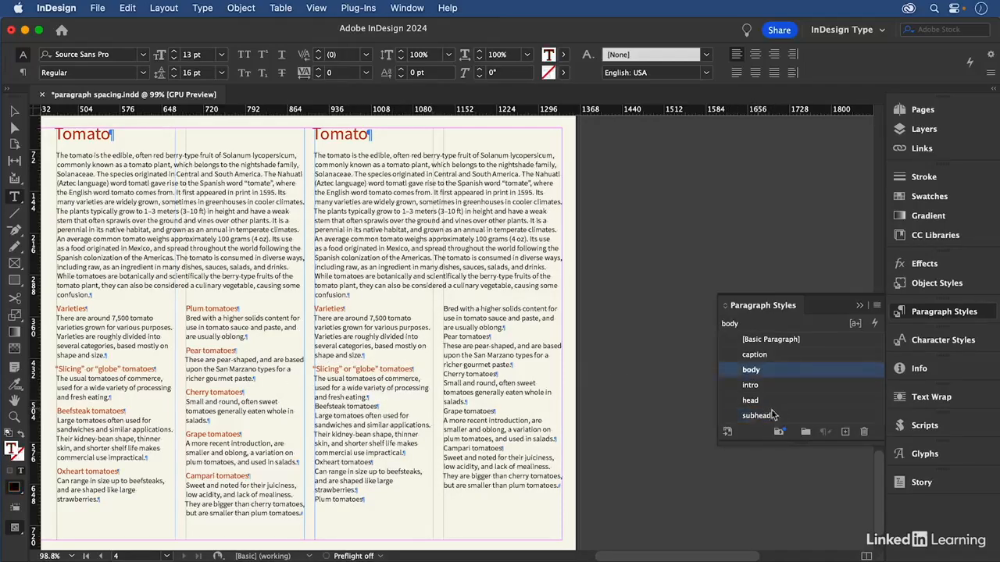
pyautogui.click(762, 416)
pyautogui.click(353, 467)
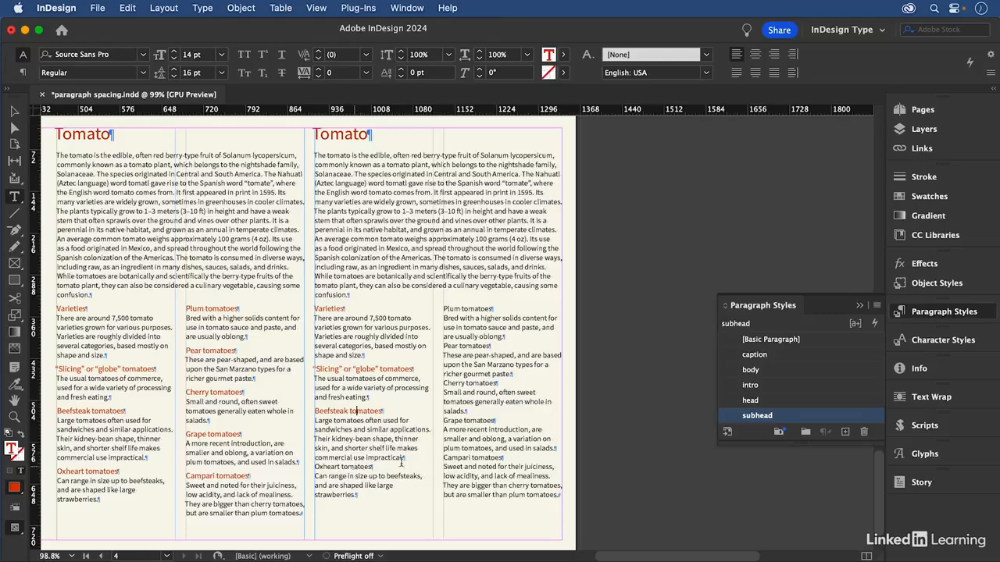
pyautogui.click(781, 422)
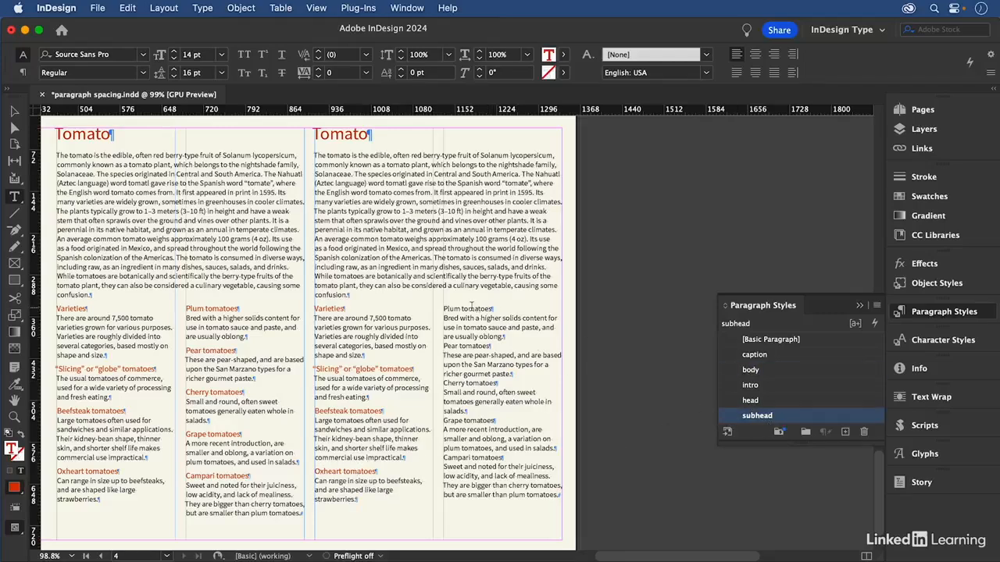
pyautogui.click(472, 309)
pyautogui.click(774, 420)
pyautogui.click(471, 345)
pyautogui.click(767, 420)
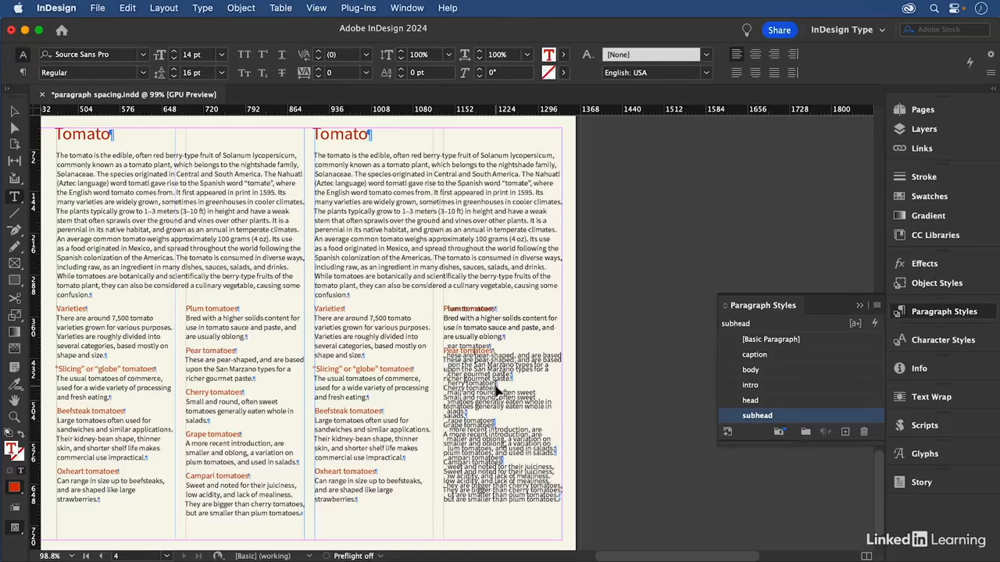
# Make the Cherry, Grape and Campari tomatoes headings subheads, then zoom out to the whole page
pyautogui.press('super+2')
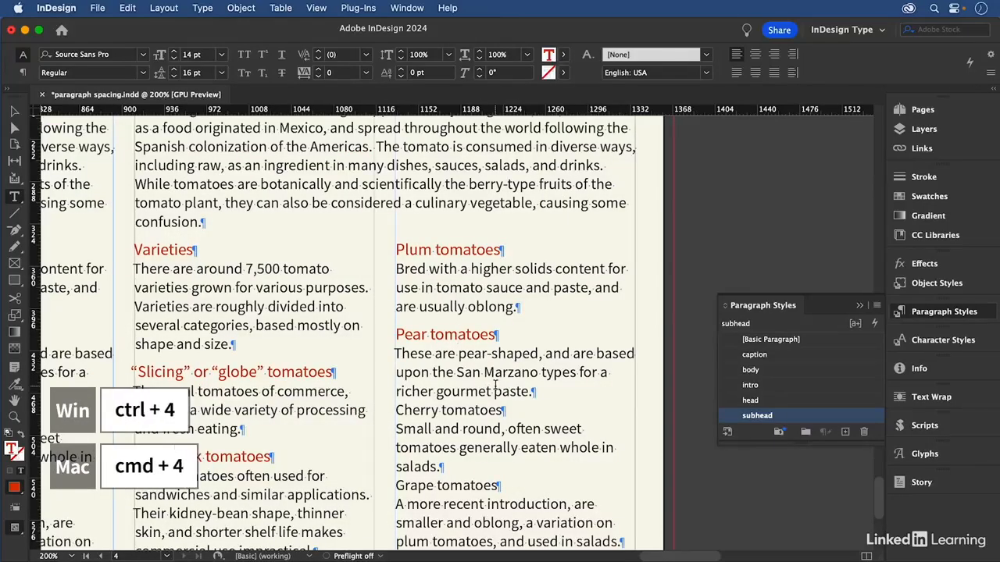
pyautogui.click(441, 410)
pyautogui.press('super+4')
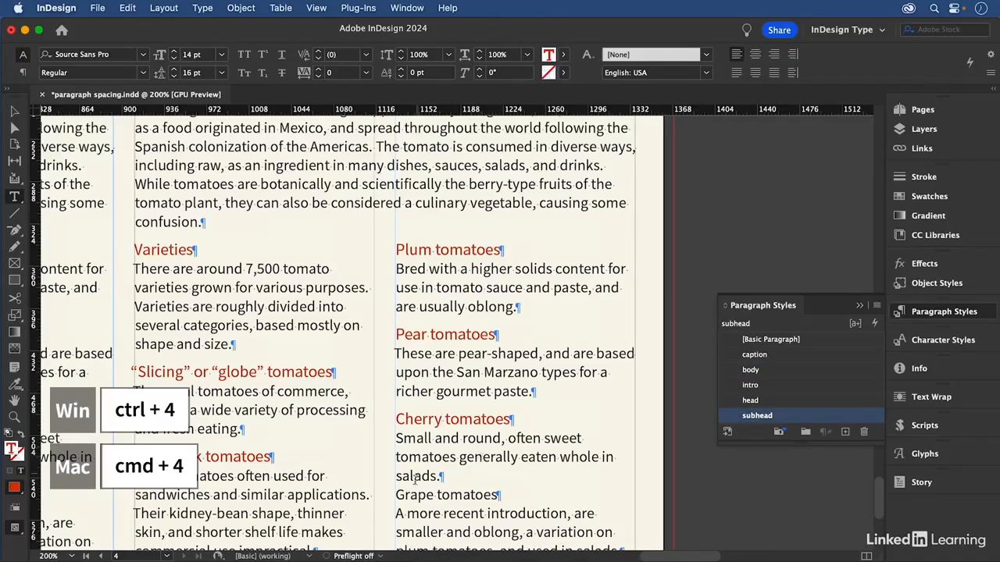
pyautogui.click(436, 494)
pyautogui.click(757, 416)
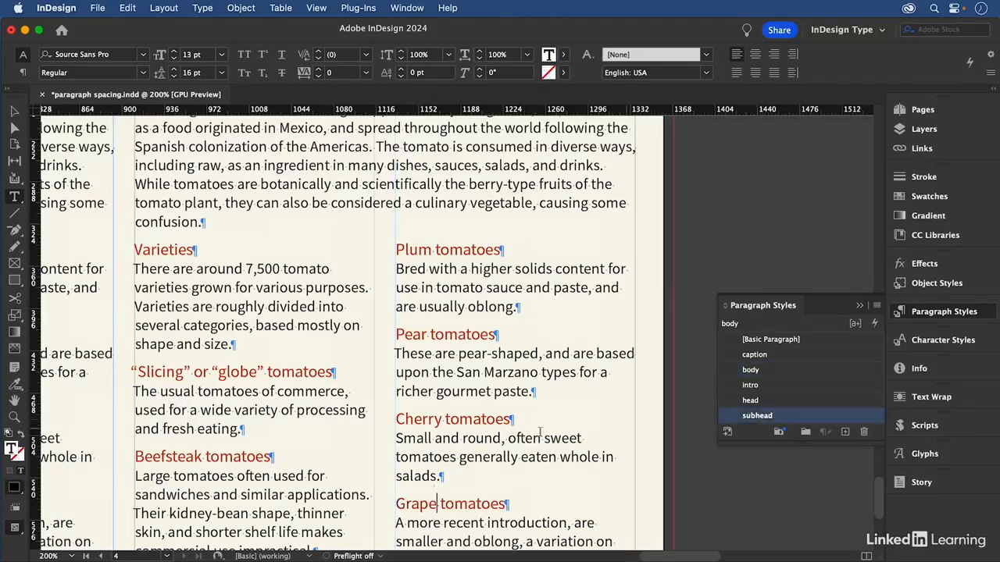
pyautogui.scroll(-6, 449, 455)
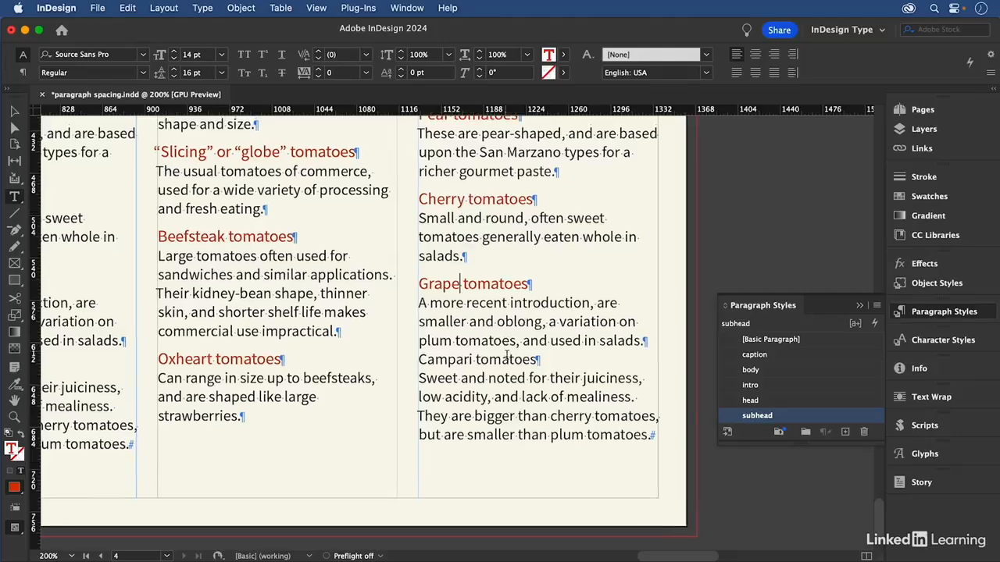
pyautogui.click(506, 357)
pyautogui.click(768, 418)
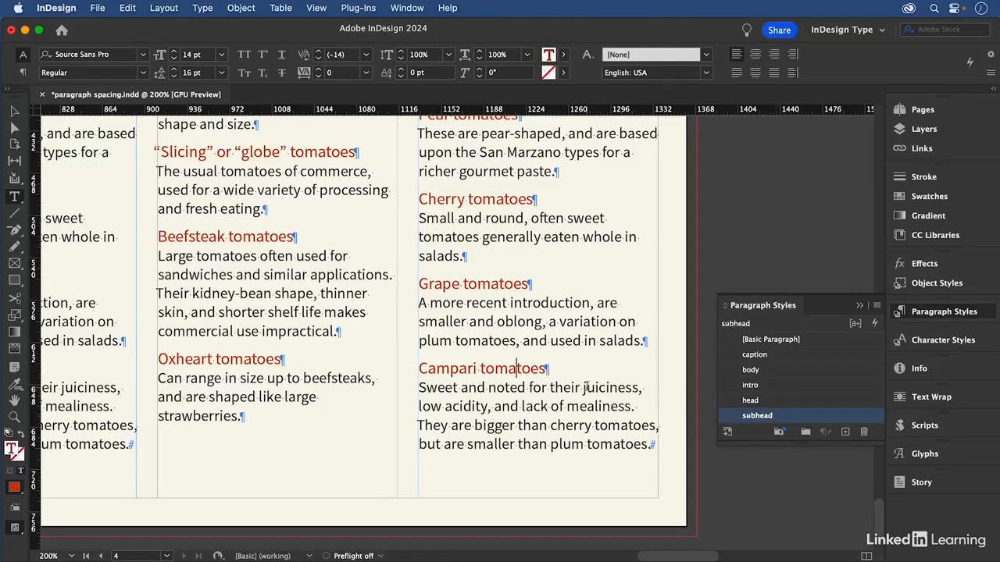
pyautogui.press('super+0')
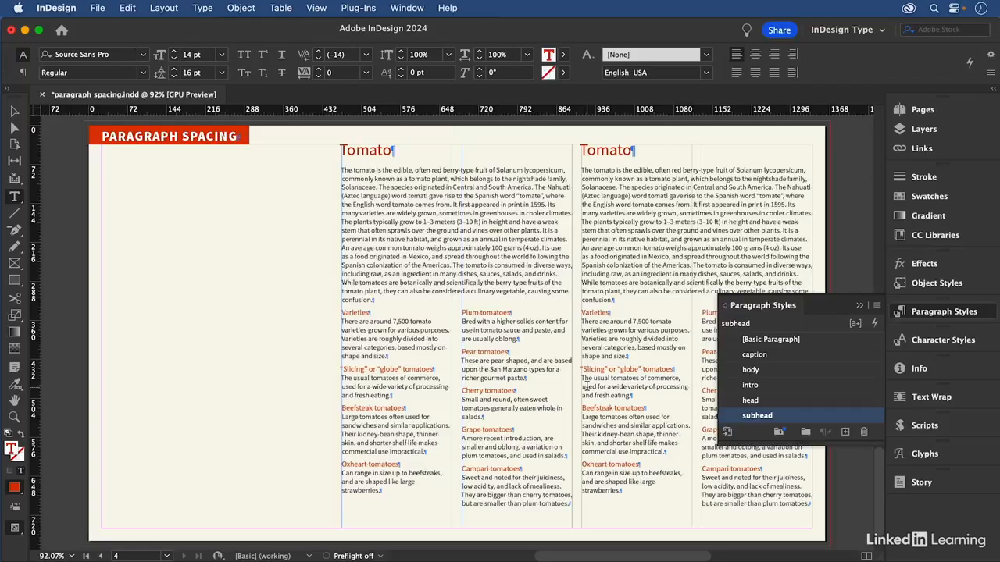
# Check the subhead's Space Before and Space After values in the Control panel
pyautogui.click(23, 72)
pyautogui.click(315, 55)
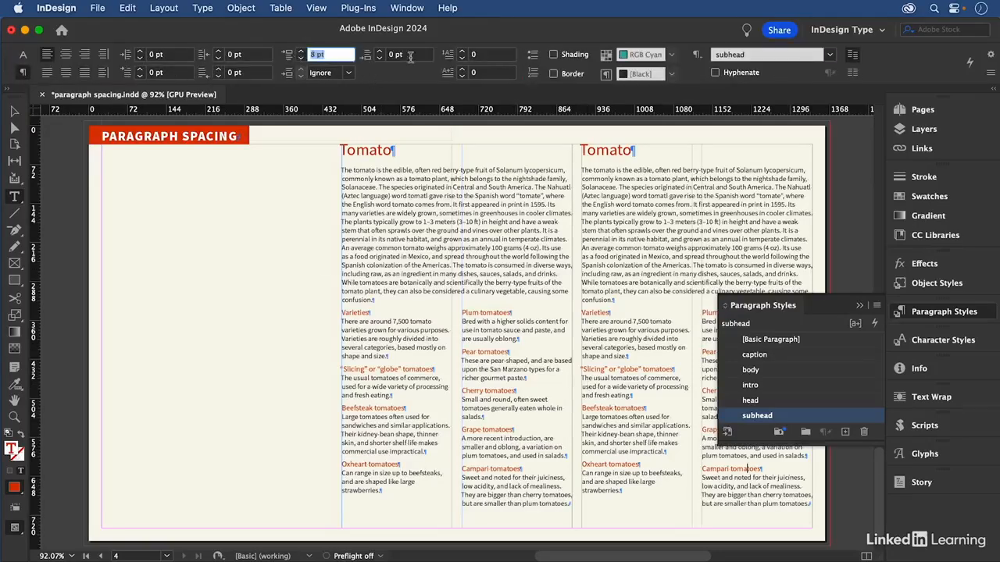
pyautogui.press('Tab')
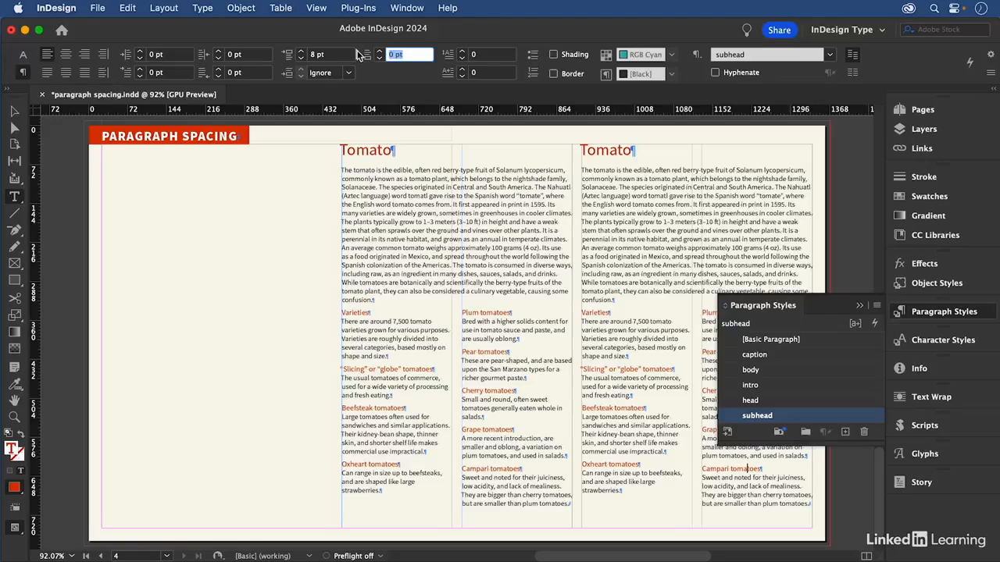